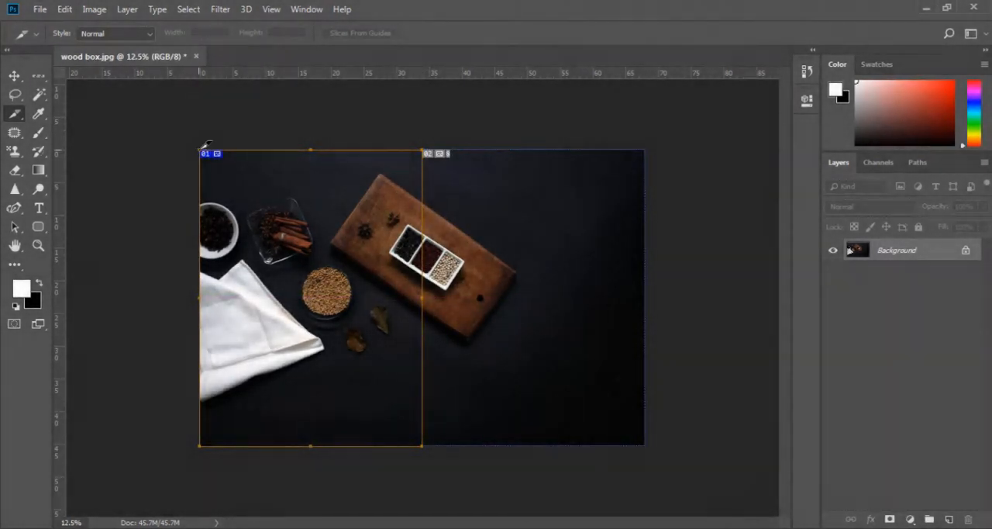
Step: Draw a new slice over the upper half of the existing slice on the image's left half
left_click_drag(203, 148, 427, 296)
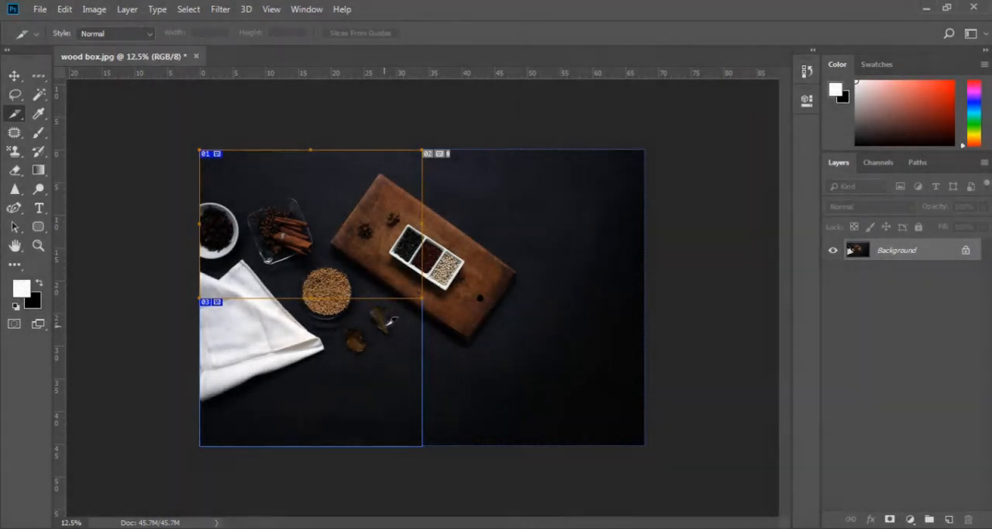
Step: Try dividing the left-half slice into 6 evenly spaced slices down and 6 across, and cancel the division
right_click(392, 321)
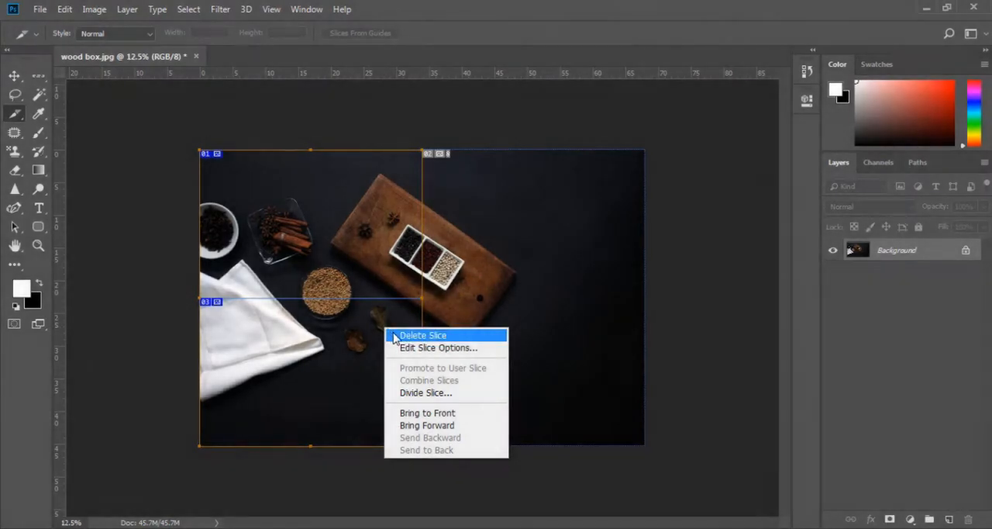
left_click(452, 394)
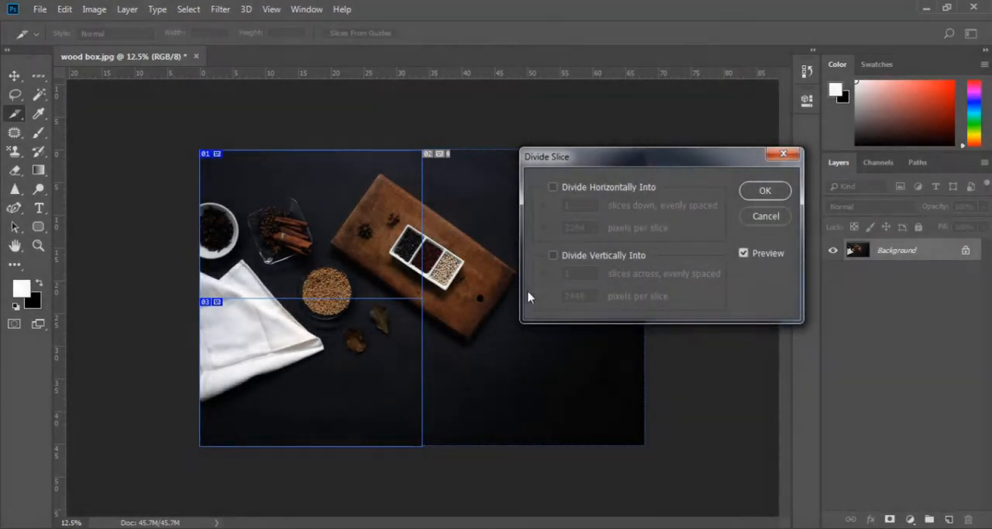
left_click(553, 190)
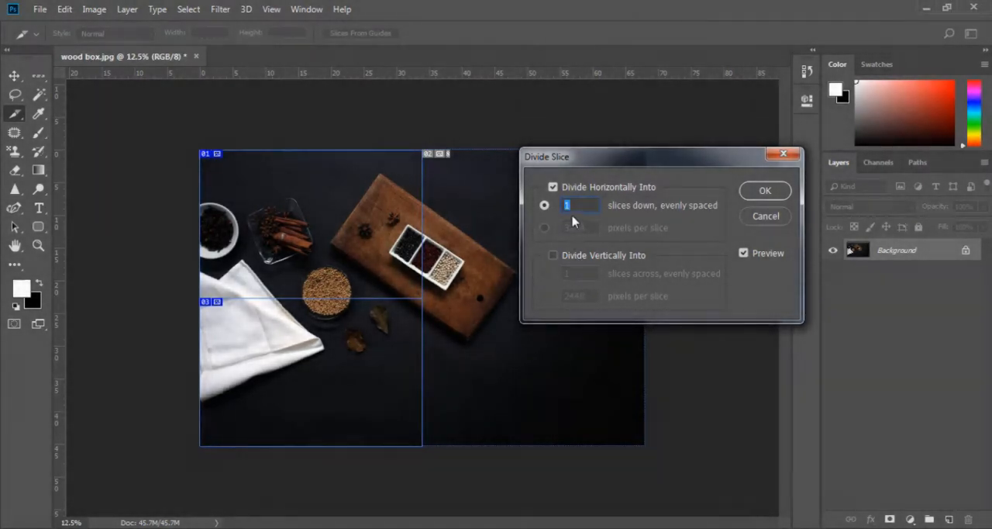
left_click(571, 256)
left_click(544, 205)
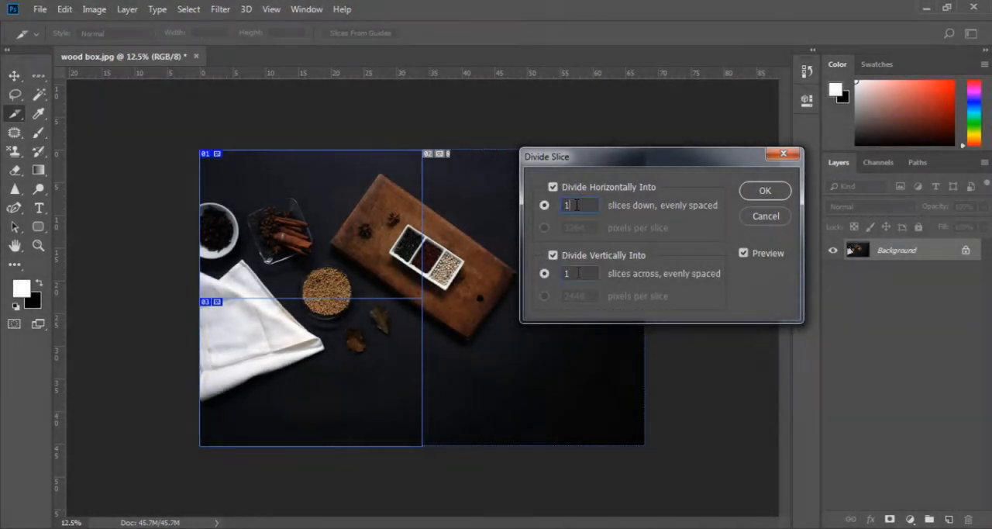
type("6")
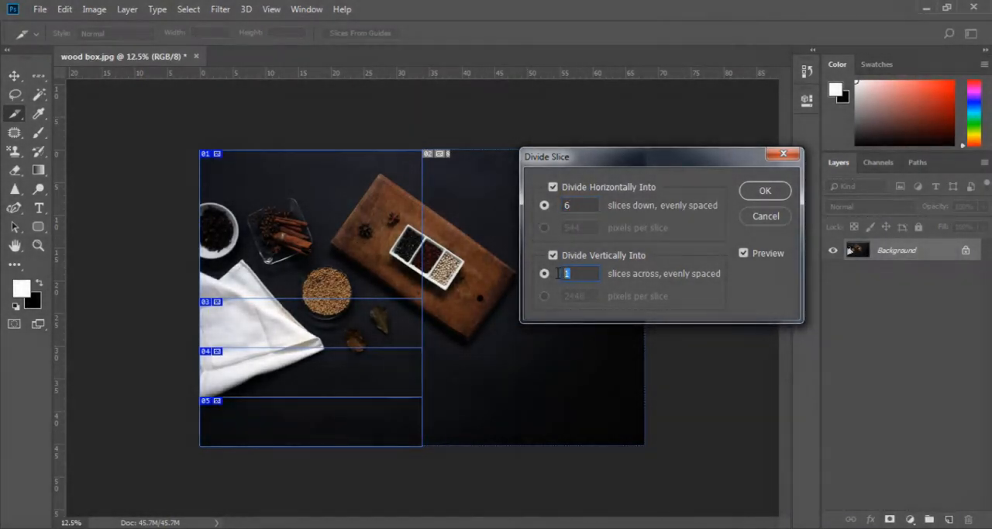
type("6")
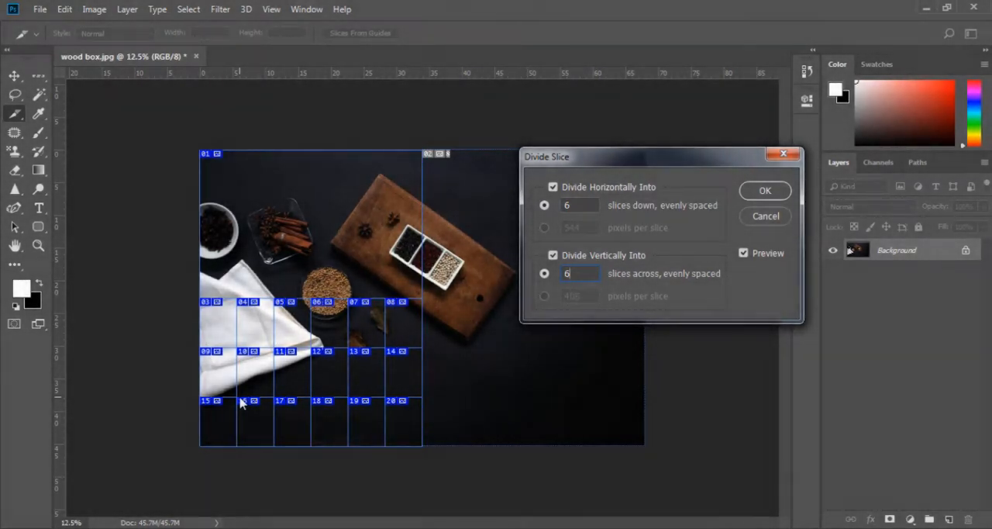
left_click(756, 223)
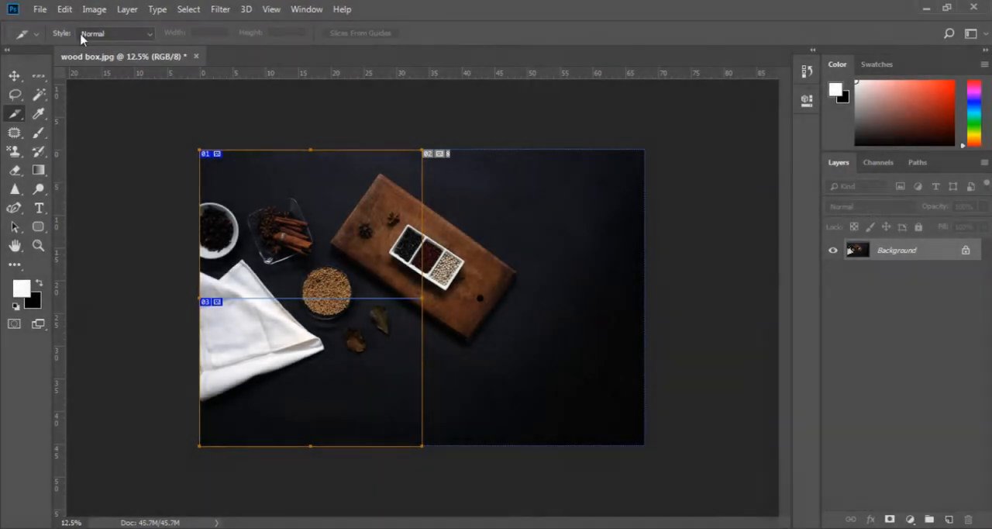
Step: Open the sliced image in Save for Web (Legacy) and select all three slices in the preview
left_click(39, 9)
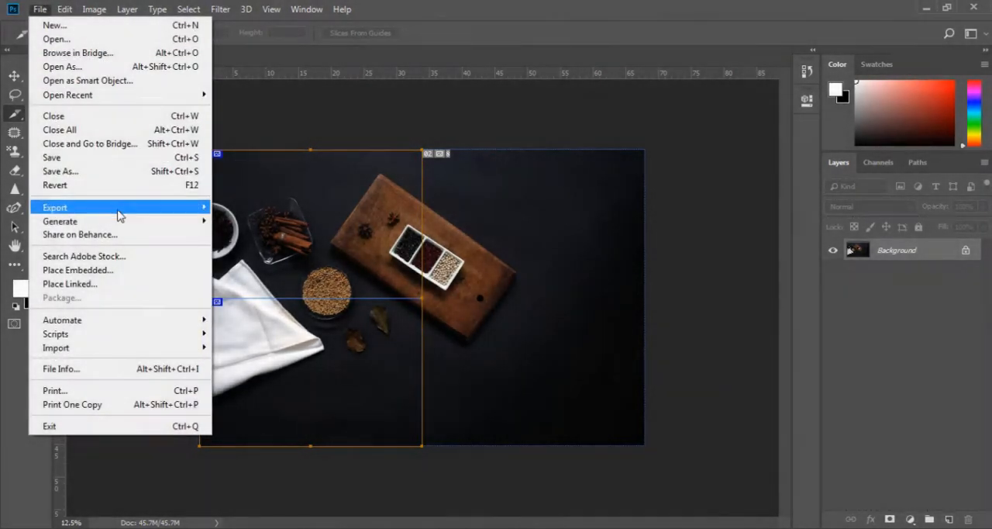
mouse_move(117, 216)
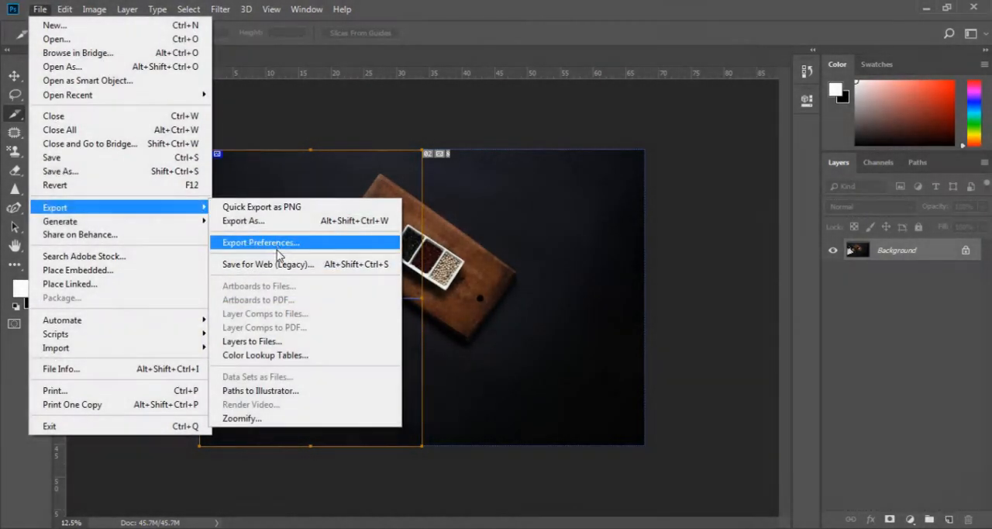
left_click(292, 264)
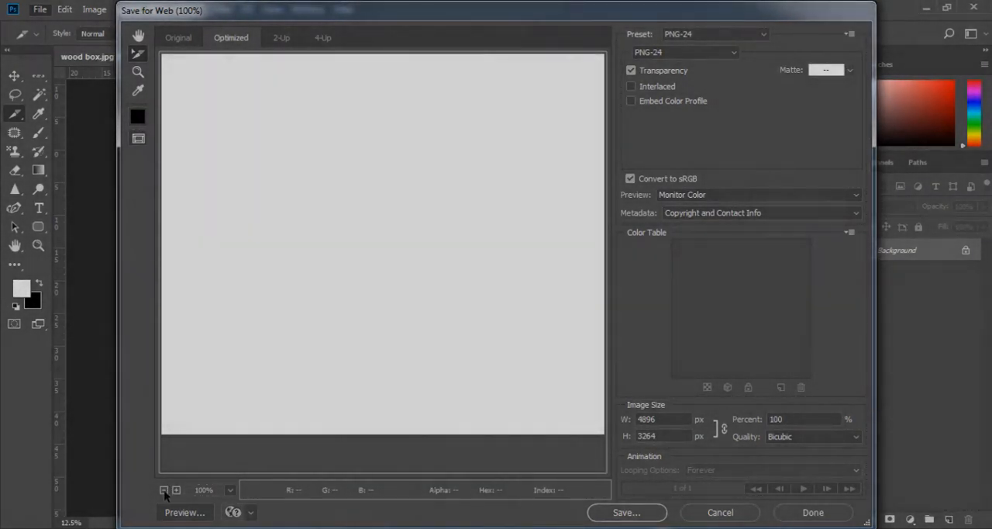
left_click(164, 491)
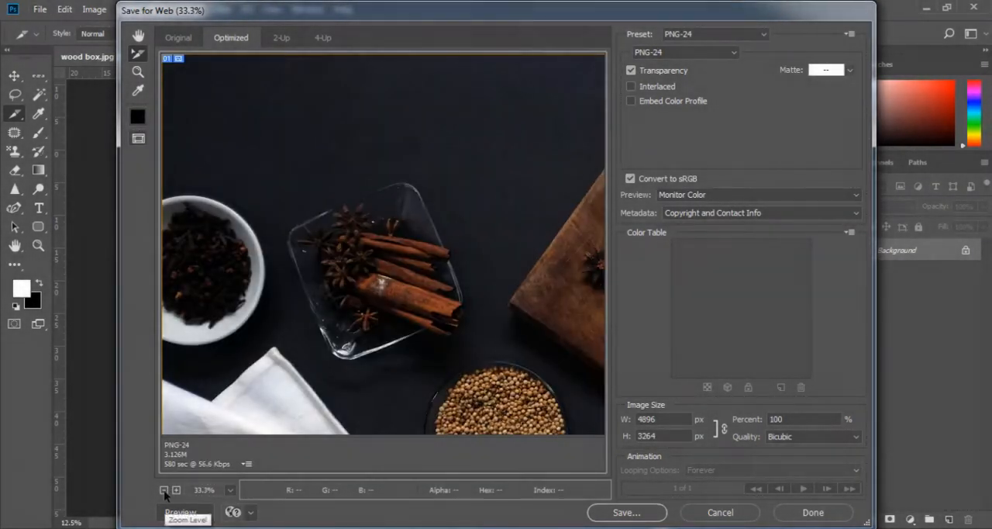
left_click(164, 491)
left_click(164, 491)
left_click(164, 491)
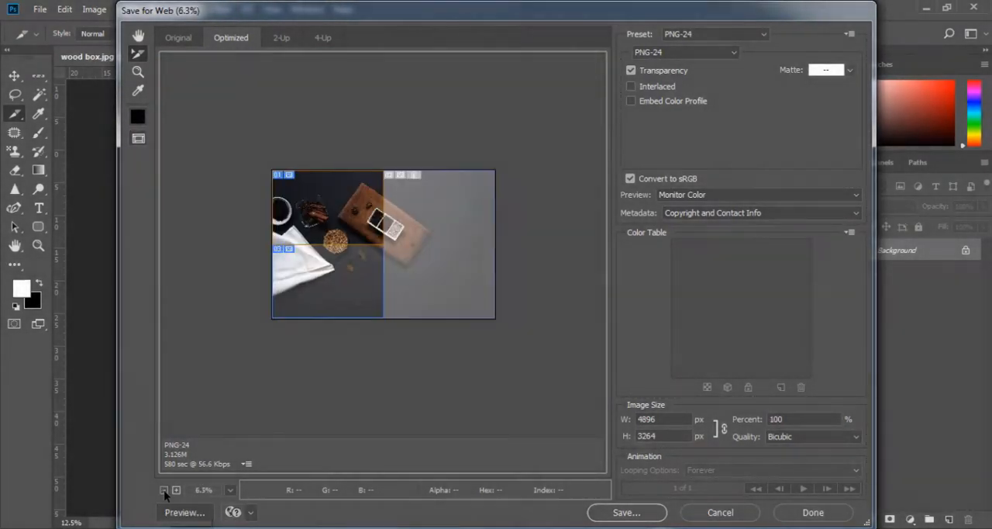
left_click(414, 244)
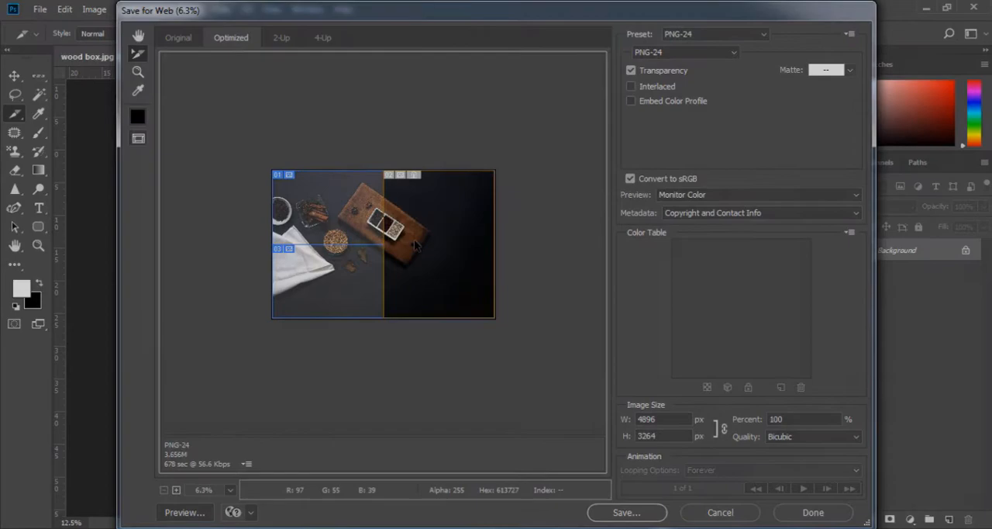
left_click(371, 278, "shift")
left_click(355, 213, "shift")
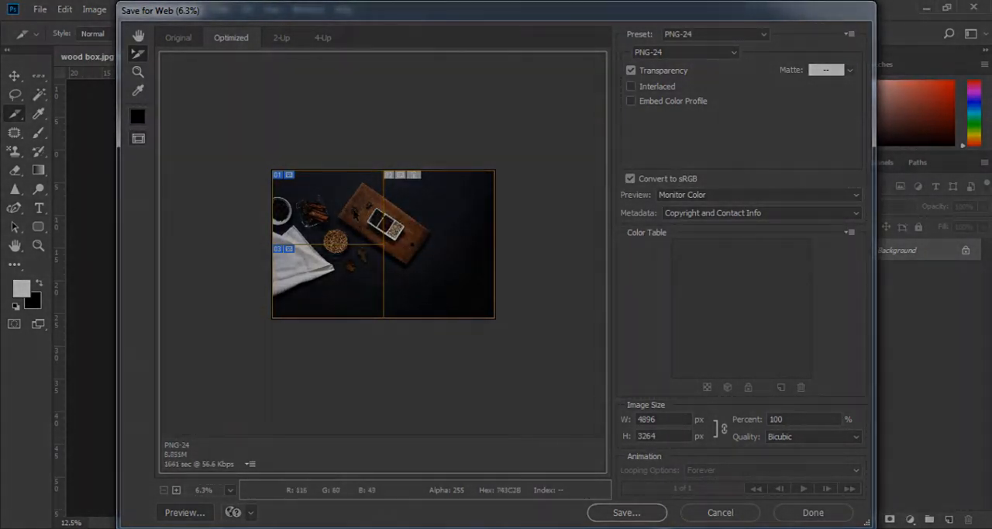
left_click(410, 234)
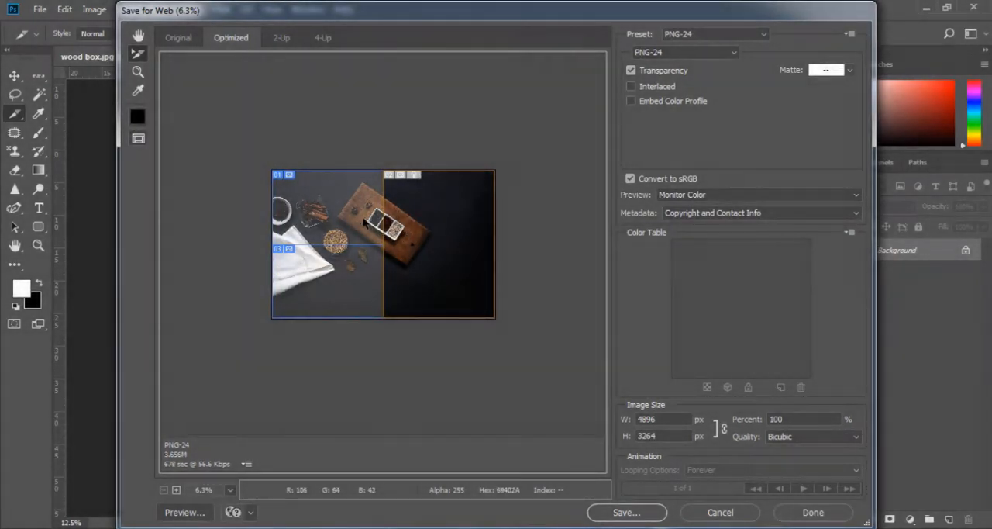
left_click(377, 227, "shift")
left_click(363, 271, "shift")
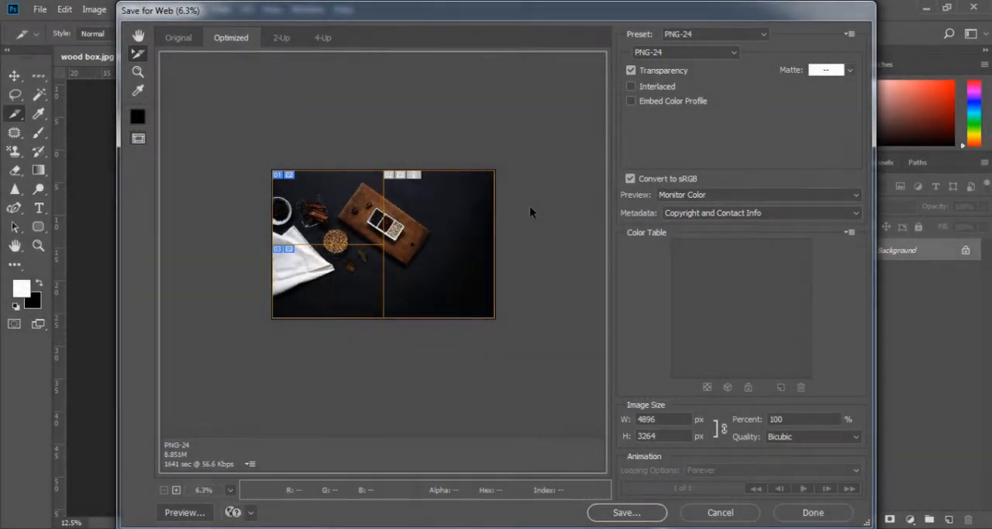
Step: Save all slices to the Desktop as wood-box with the Images Only format, and finish Save for Web
left_click(626, 513)
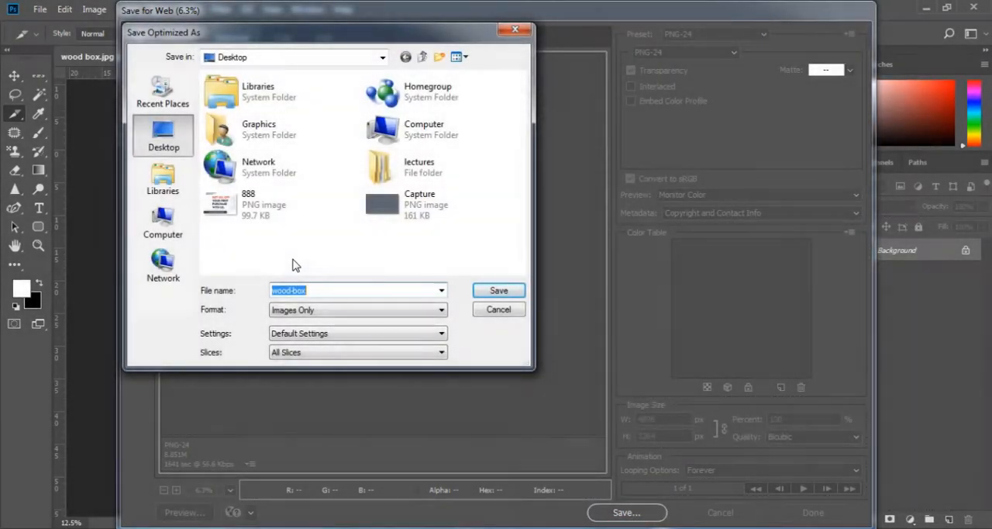
left_click(499, 290)
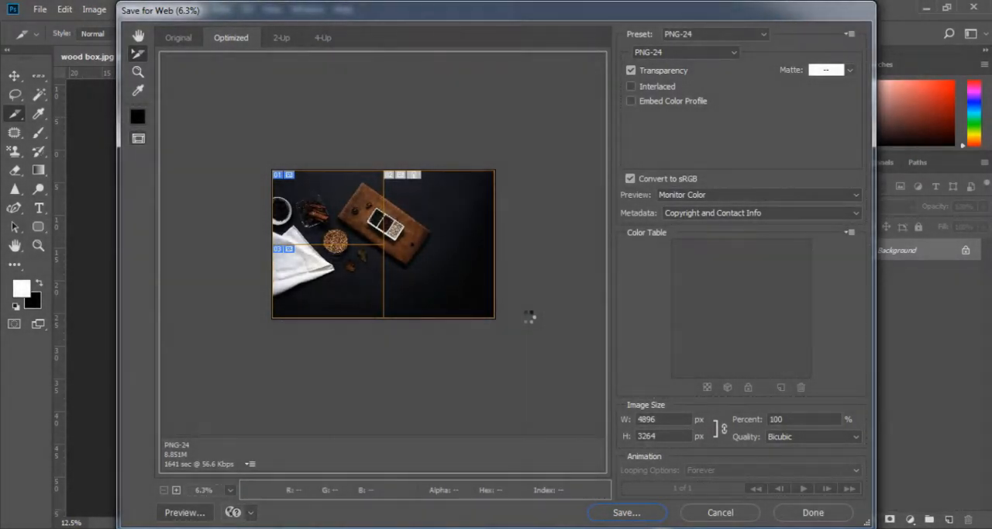
left_click(810, 513)
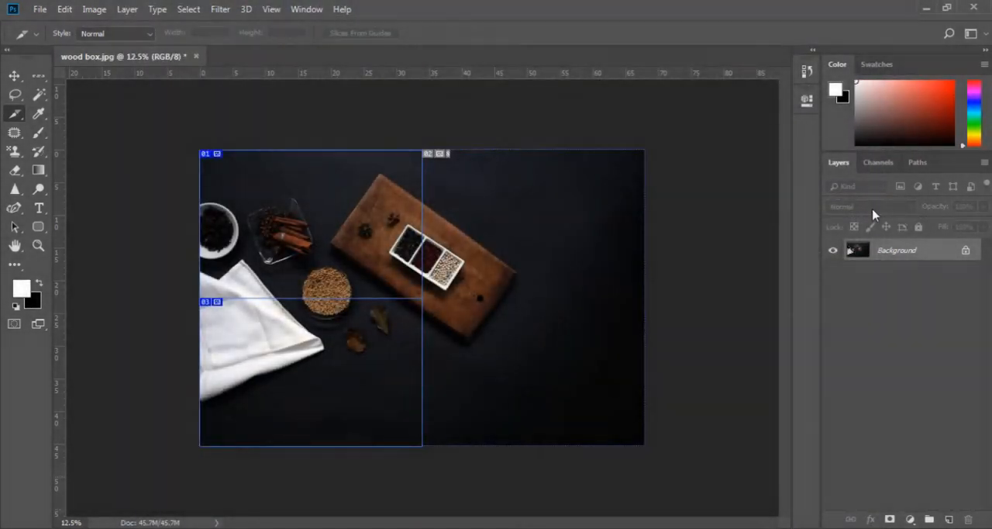
Step: Switch to the desktop's images folder and examine the exported slices wood-box_01 to wood-box_03 in Windows Photo Viewer
left_click(926, 7)
left_click(927, 8)
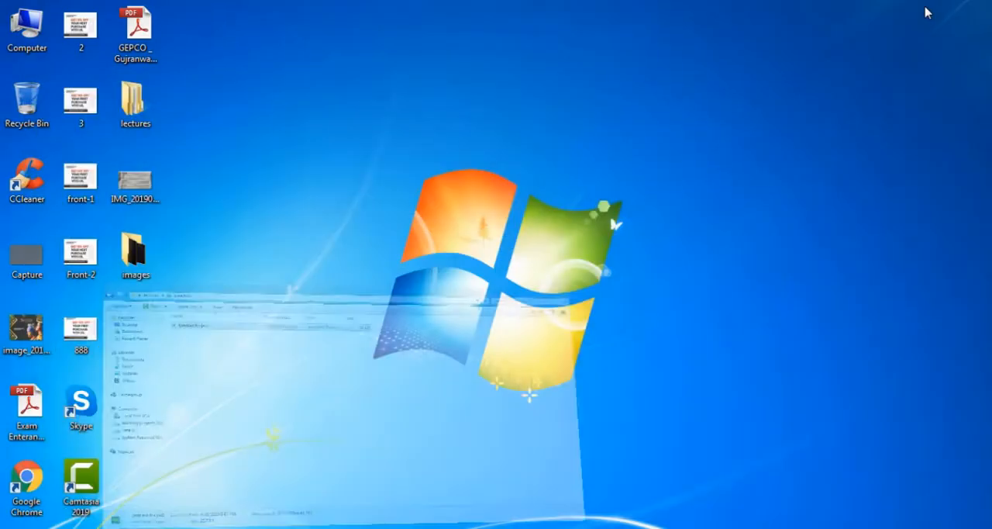
double_click(151, 253)
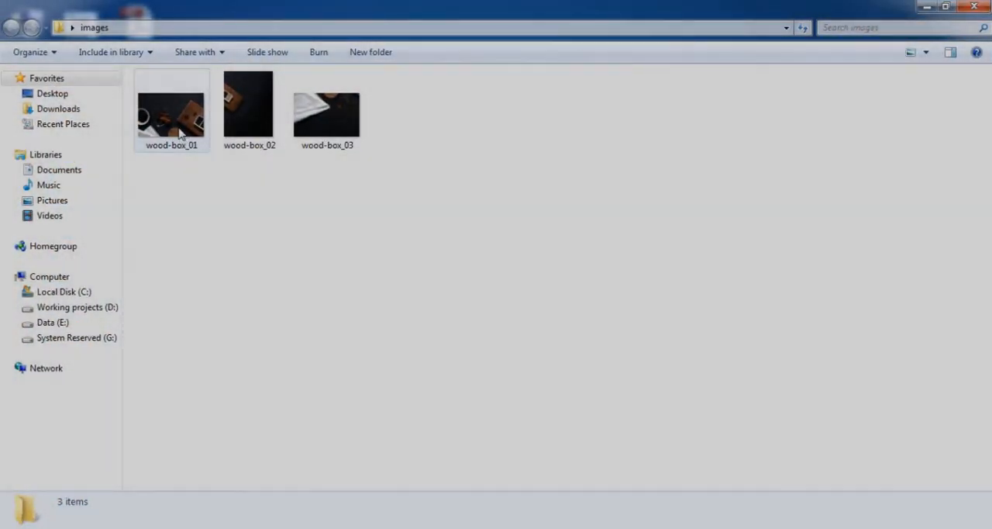
double_click(172, 116)
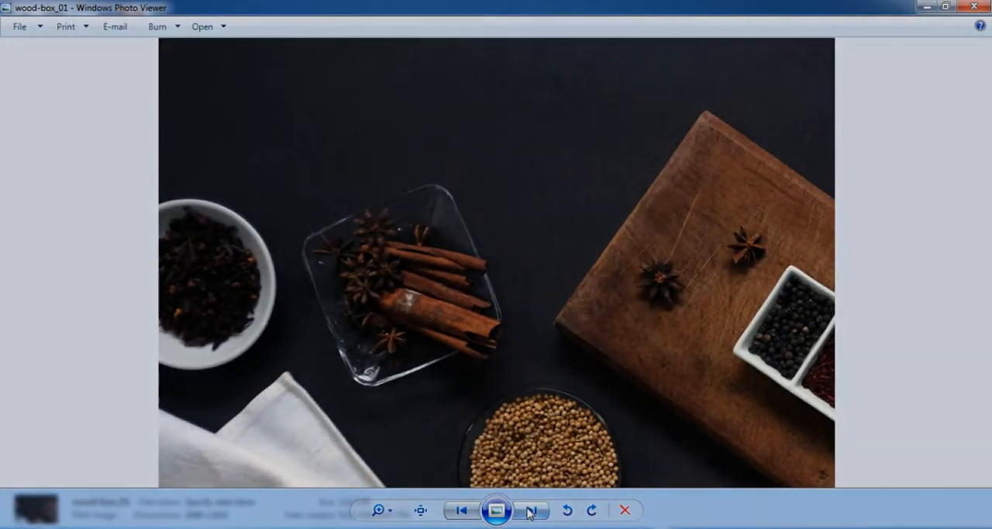
left_click(530, 511)
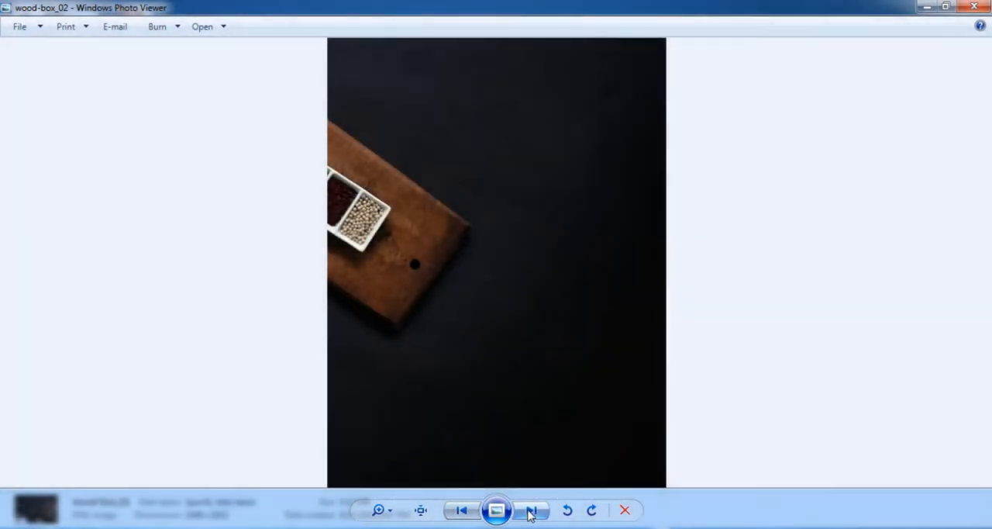
left_click(531, 511)
left_click(530, 511)
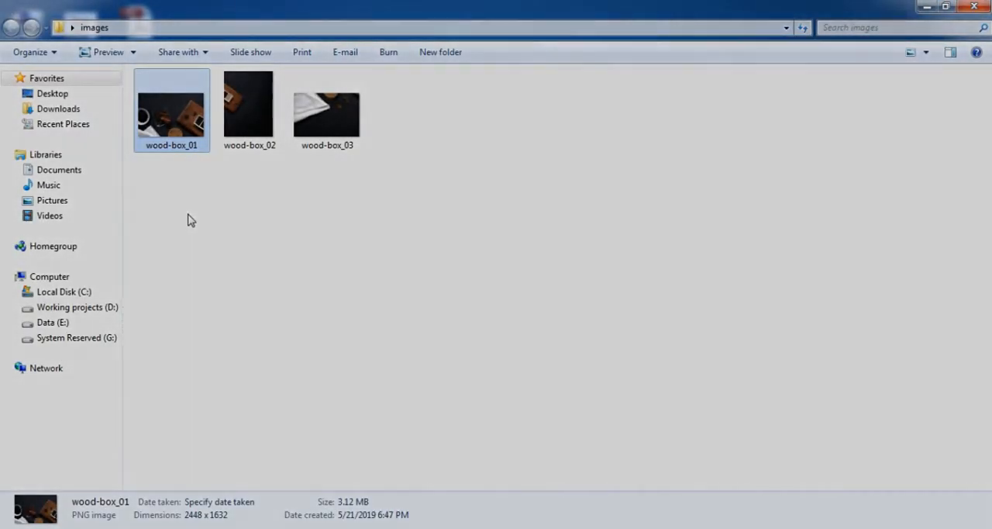
left_click_drag(191, 218, 328, 69)
left_click(326, 206)
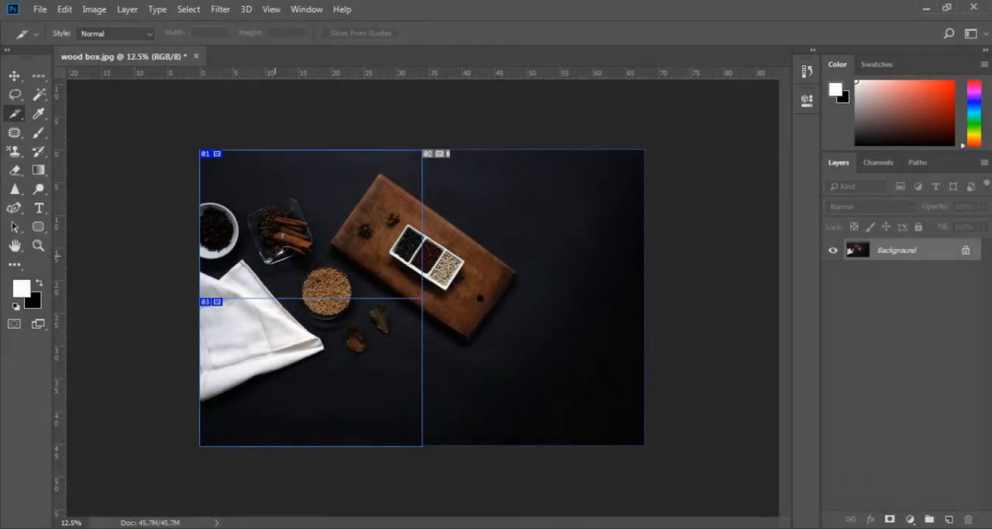
right_click(15, 116)
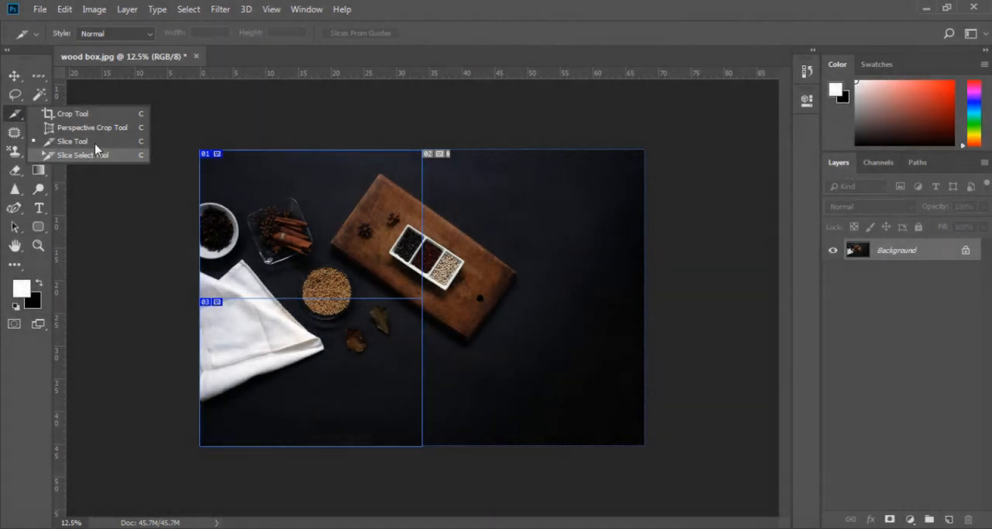
left_click(141, 228)
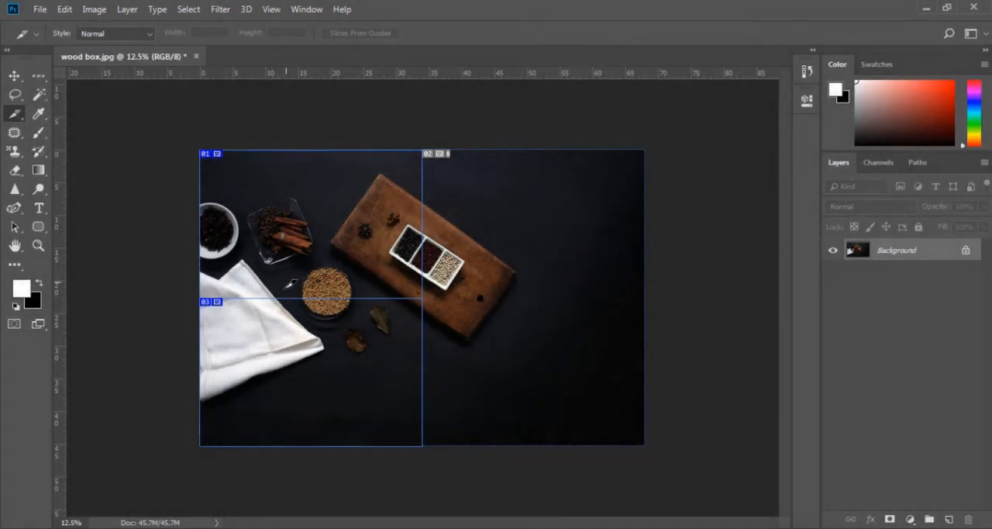